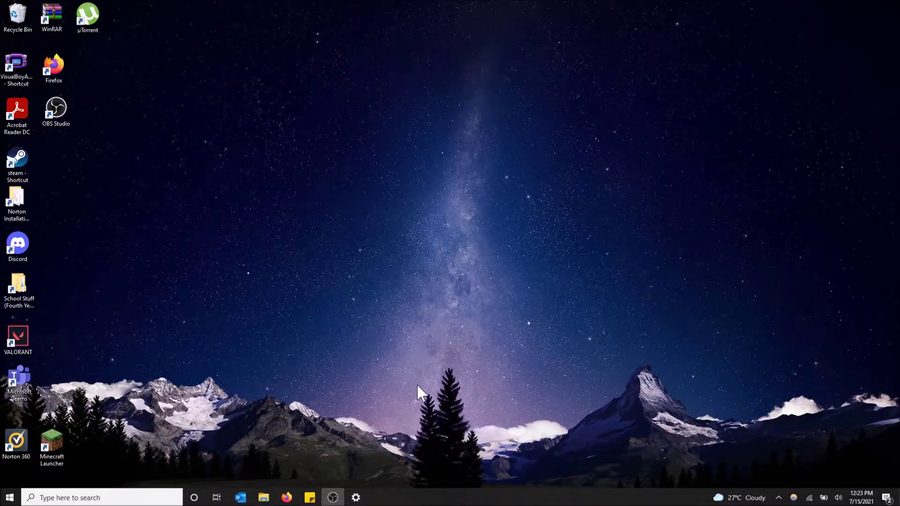
Step: Open Task Manager from the taskbar, centre it, view Performance, then close it
{"action": "right_click", "coordinate": [446, 502]}
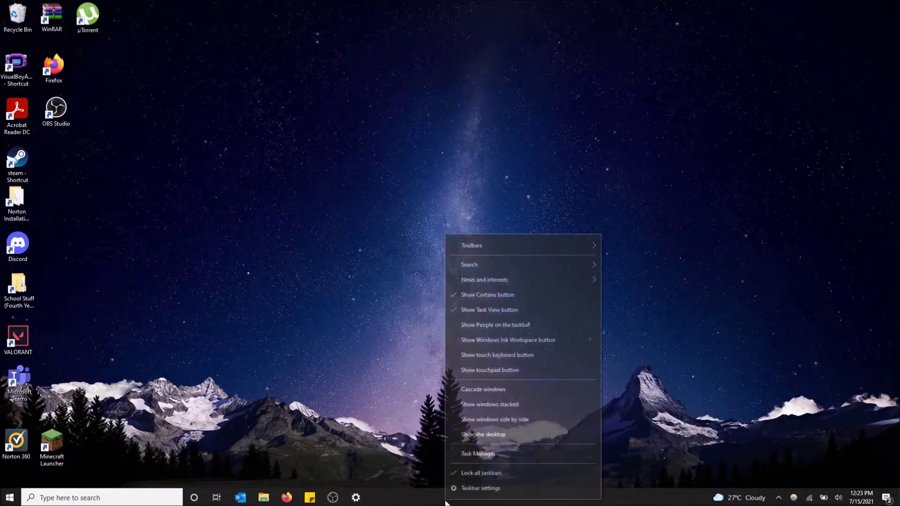
{"action": "left_click", "coordinate": [474, 456]}
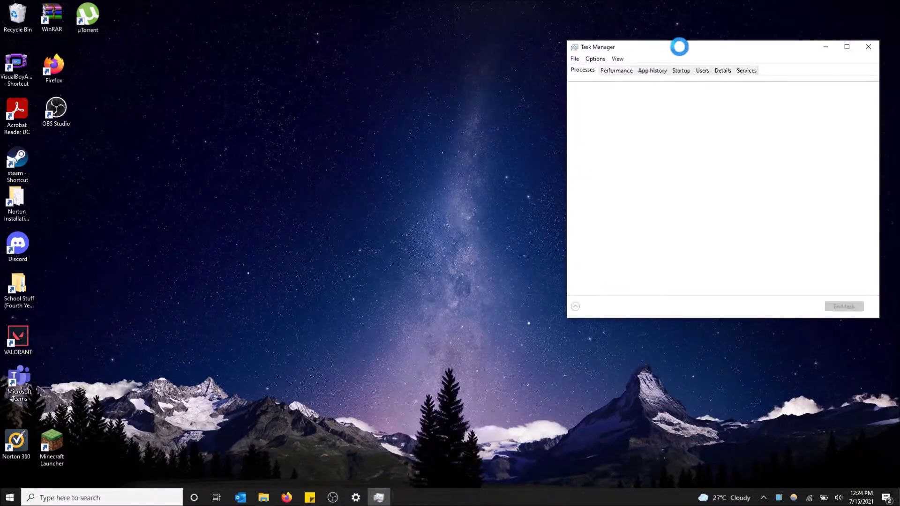
{"action": "mouse_move", "coordinate": [670, 46]}
{"action": "left_mouse_down"}
{"action": "mouse_move", "coordinate": [426, 94]}
{"action": "mouse_move", "coordinate": [388, 92]}
{"action": "left_mouse_up"}
{"action": "left_click", "coordinate": [347, 117]}
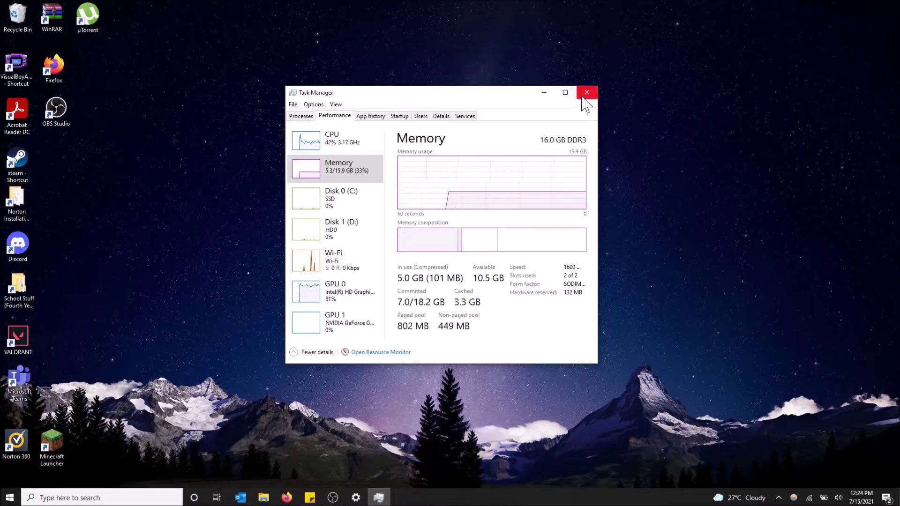
{"action": "left_click", "coordinate": [587, 101]}
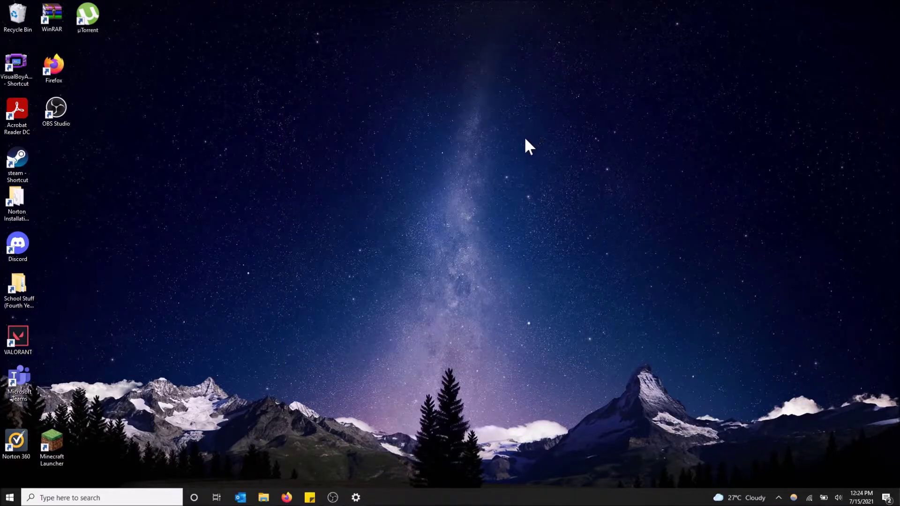
Step: Launch Settings from the Start menu, close it, and launch it again
{"action": "left_click", "coordinate": [10, 498]}
{"action": "mouse_move", "coordinate": [34, 454]}
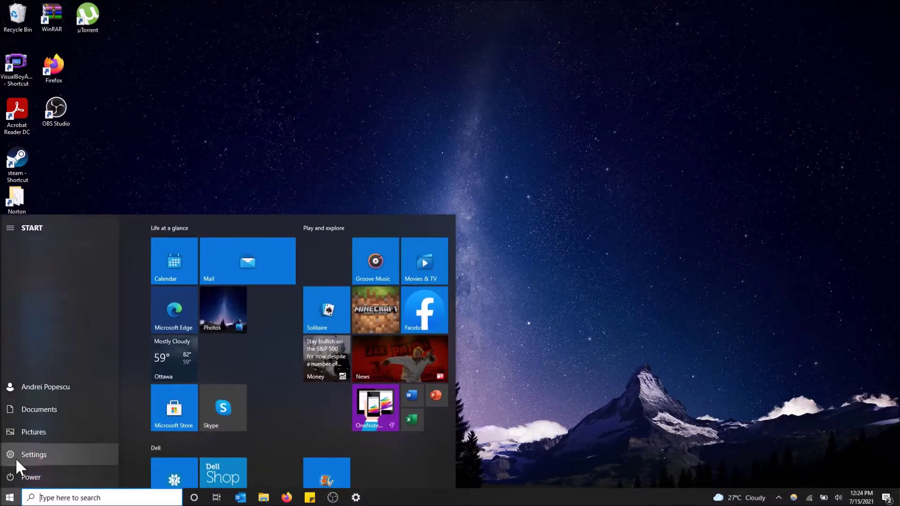
{"action": "left_click", "coordinate": [16, 457]}
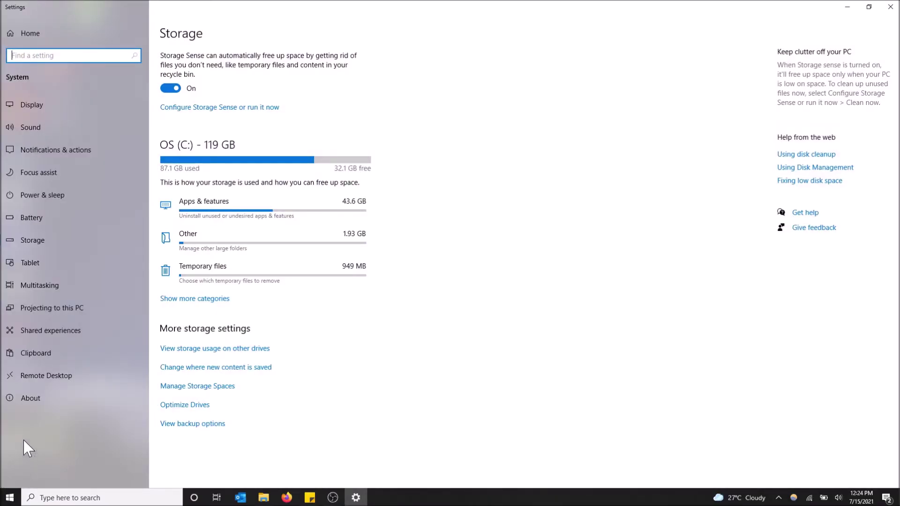
{"action": "left_click", "coordinate": [890, 6]}
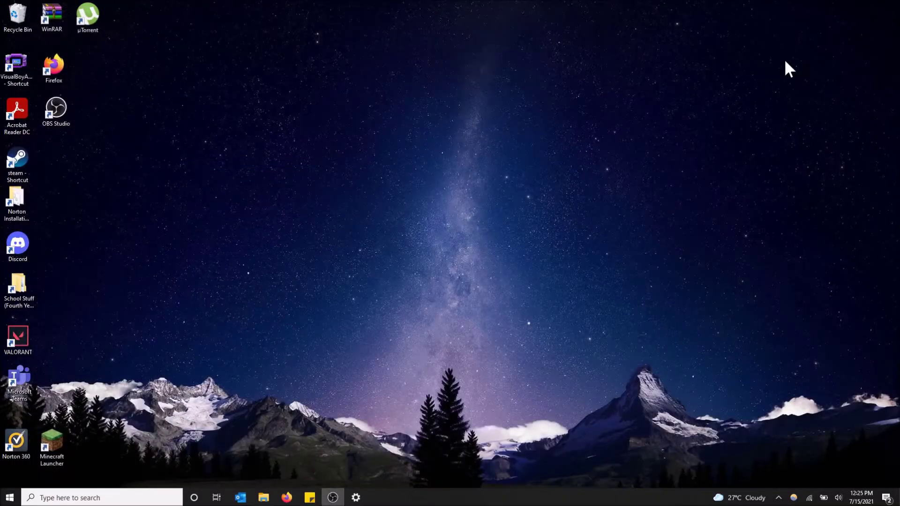
{"action": "left_click", "coordinate": [11, 497]}
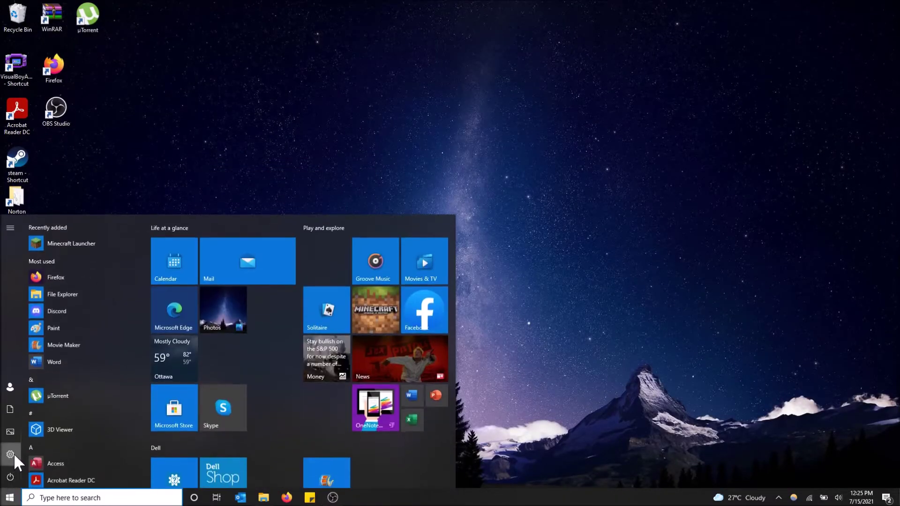
{"action": "left_click", "coordinate": [14, 452]}
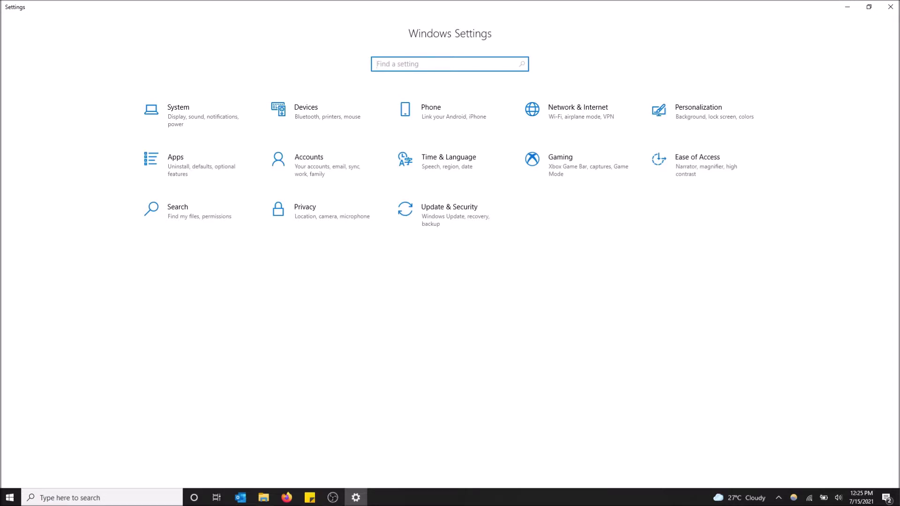
{"action": "type", "text": "stora"}
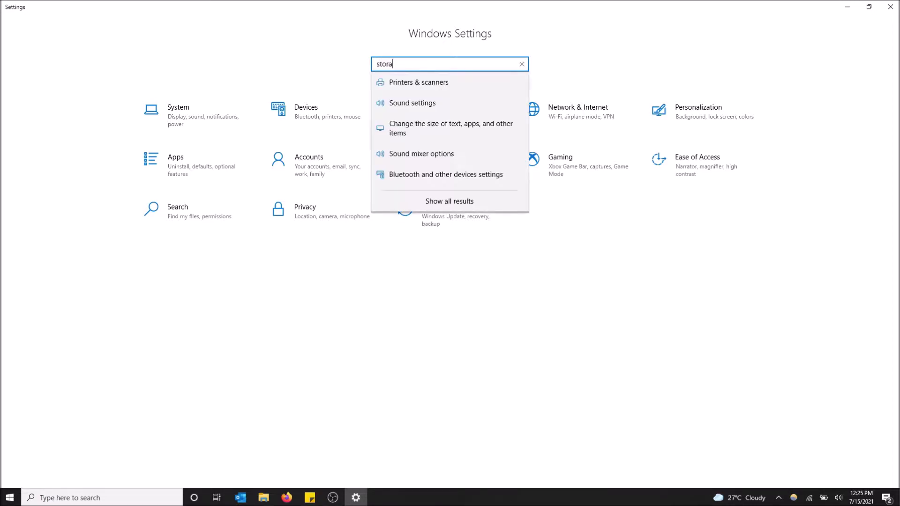
{"action": "type", "text": "h"}
{"action": "type", "text": "ge"}
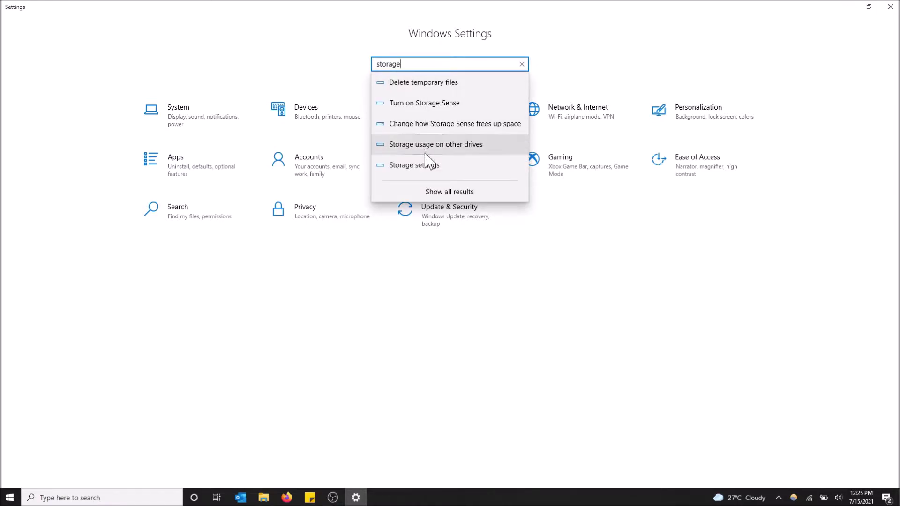
Step: Show all Settings search results matching 'storage'
{"action": "left_click", "coordinate": [459, 192]}
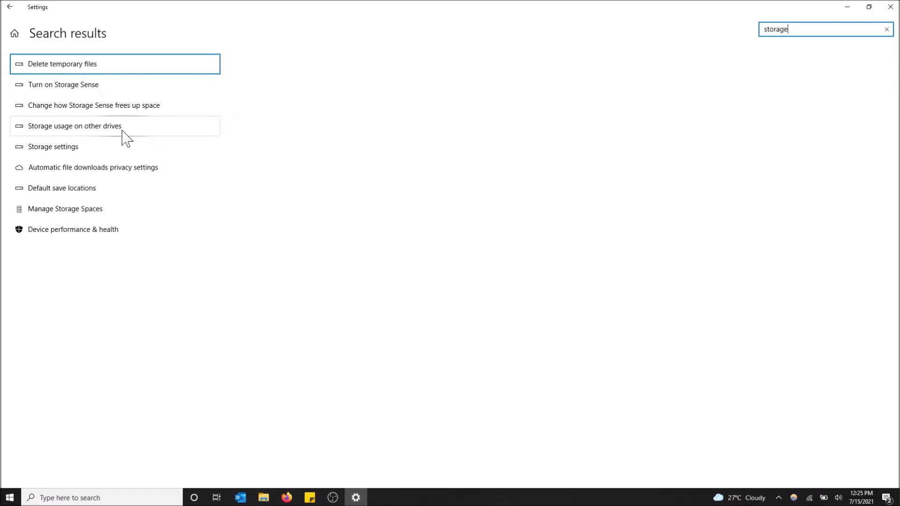
Step: Open Storage settings, then the OS (C:) and DATA (D:) other-drives usage page
{"action": "left_click", "coordinate": [121, 150]}
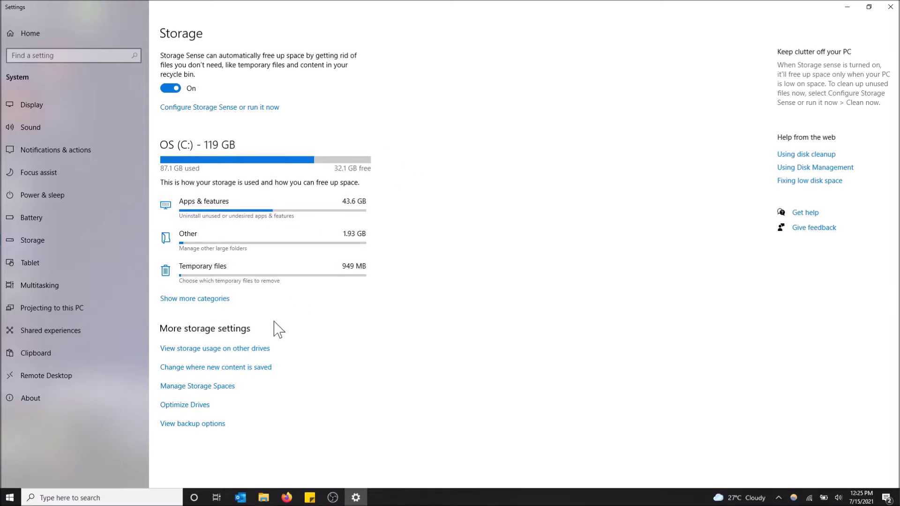
{"action": "left_click", "coordinate": [238, 349]}
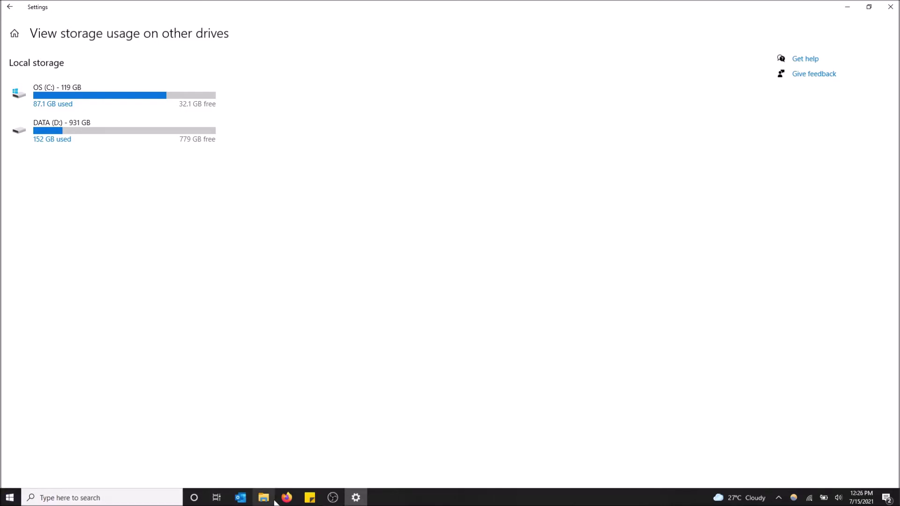
Step: Search for File Explorer and launch it to Quick access
{"action": "key", "text": "super+s"}
{"action": "type", "text": "f"}
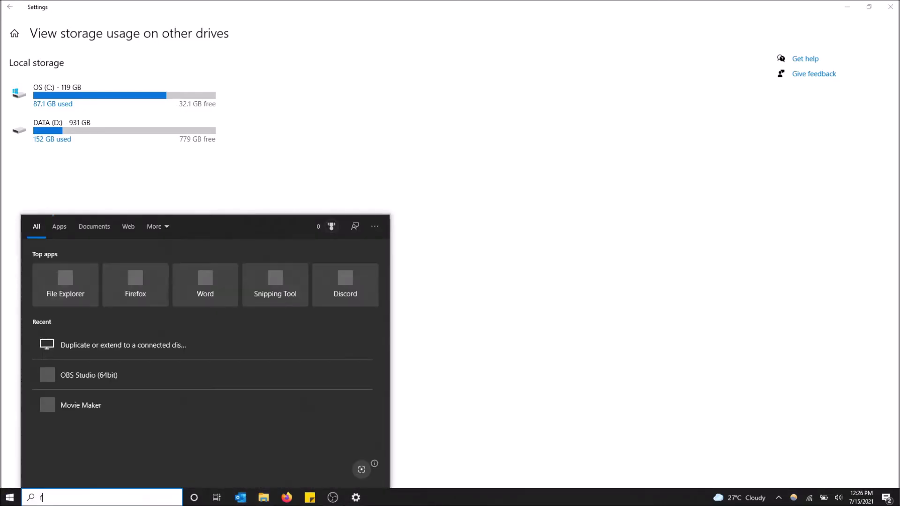
{"action": "type", "text": "ile e"}
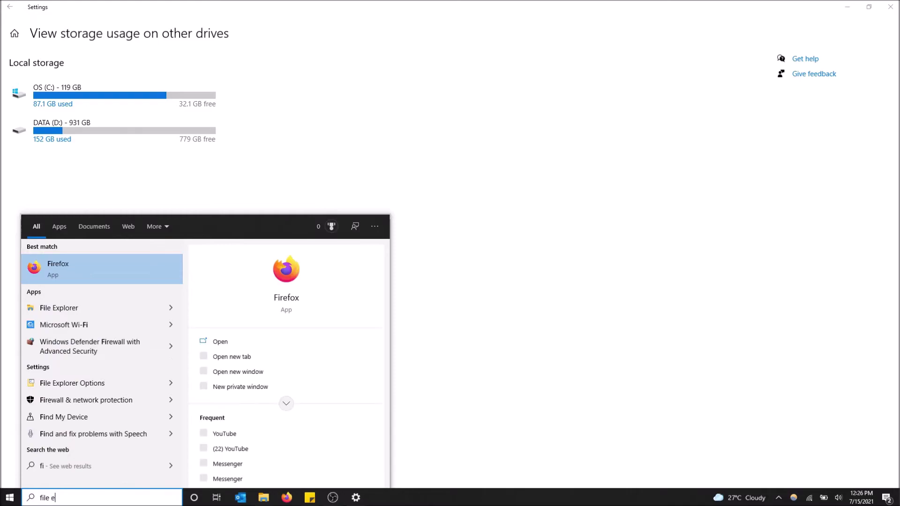
{"action": "type", "text": "xplorer"}
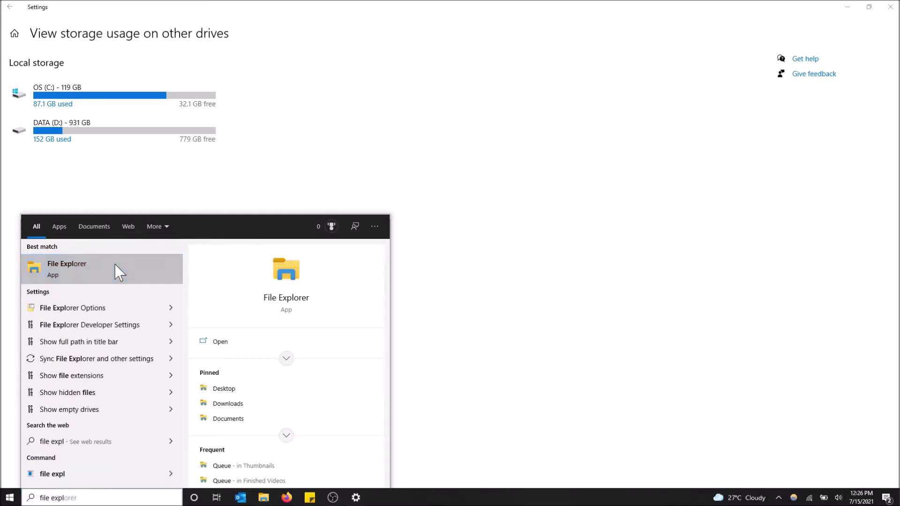
{"action": "left_click", "coordinate": [115, 264]}
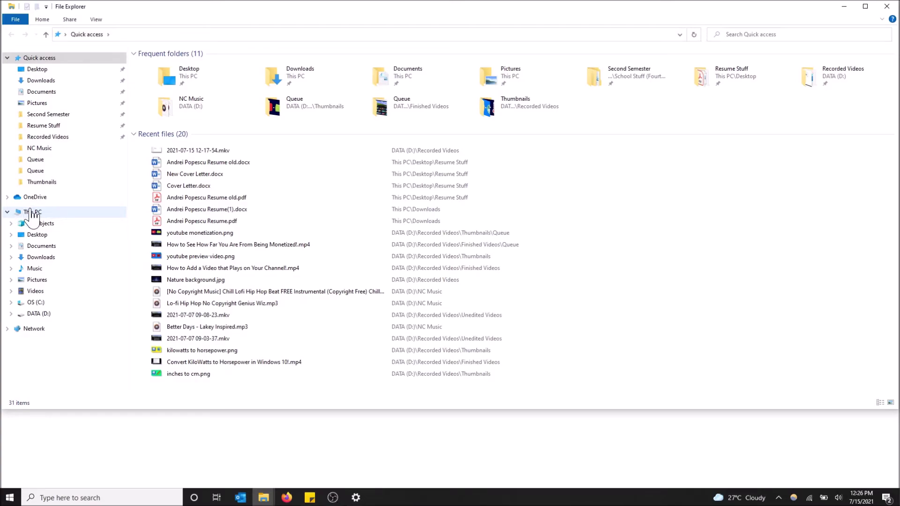
Step: Show This PC: OS (C:) 32.0 GB free of 106 GB, DATA (D:) 779 GB of 931 GB
{"action": "left_click", "coordinate": [32, 213]}
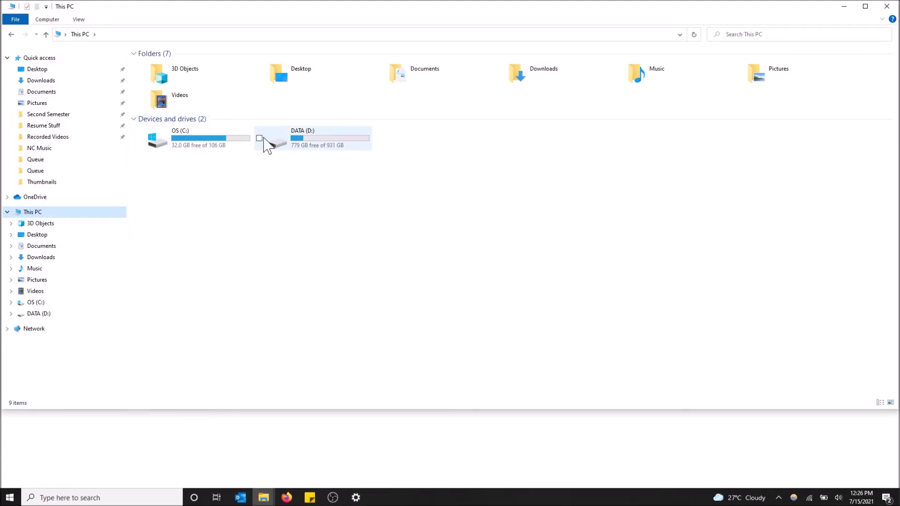
Step: Reopen Task Manager beside the drive list and show its Performance view
{"action": "right_click", "coordinate": [408, 504]}
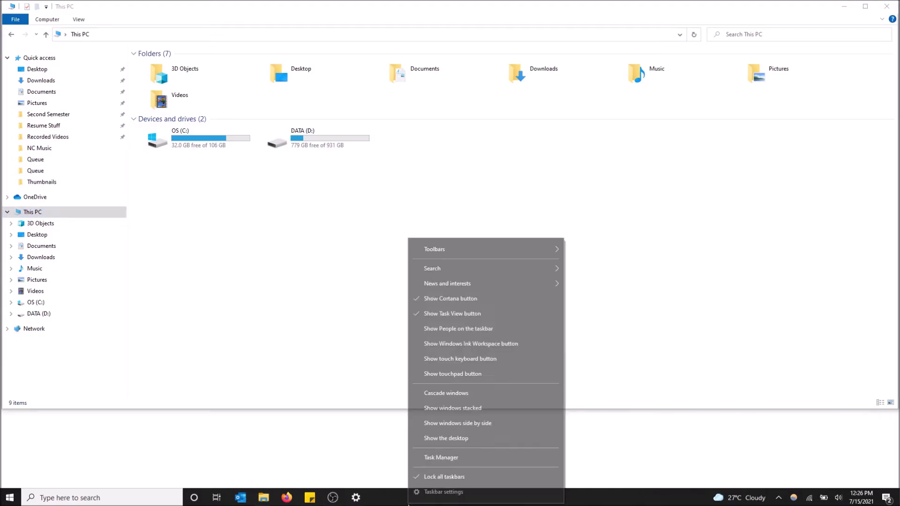
{"action": "left_click", "coordinate": [438, 459]}
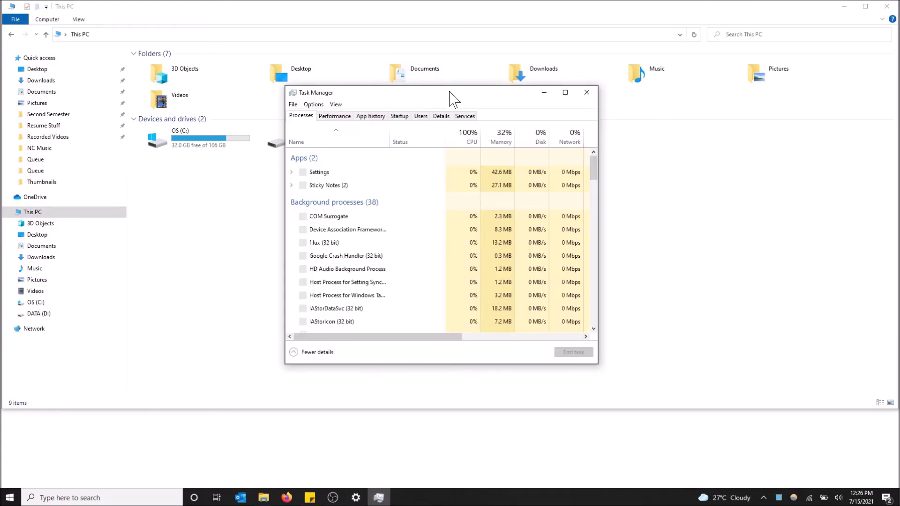
{"action": "left_click_drag", "start_coordinate": [452, 96], "coordinate": [557, 110]}
{"action": "left_click", "coordinate": [444, 129]}
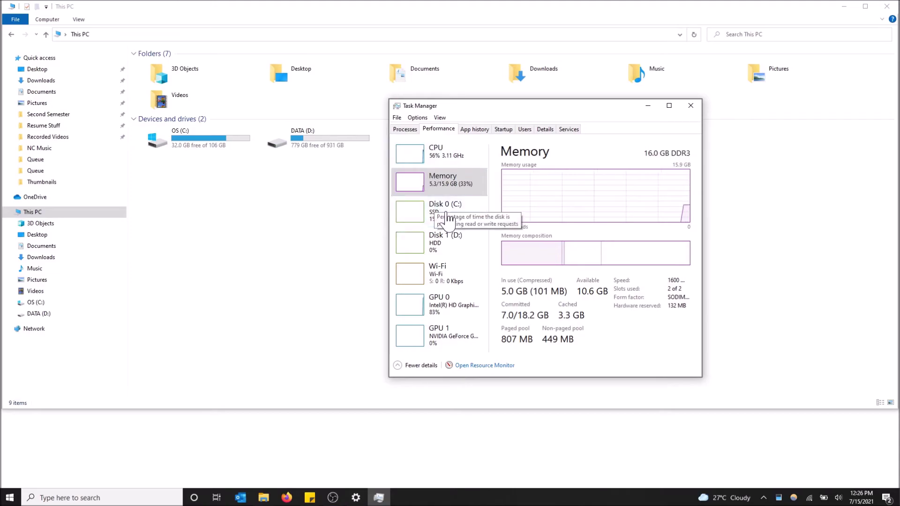